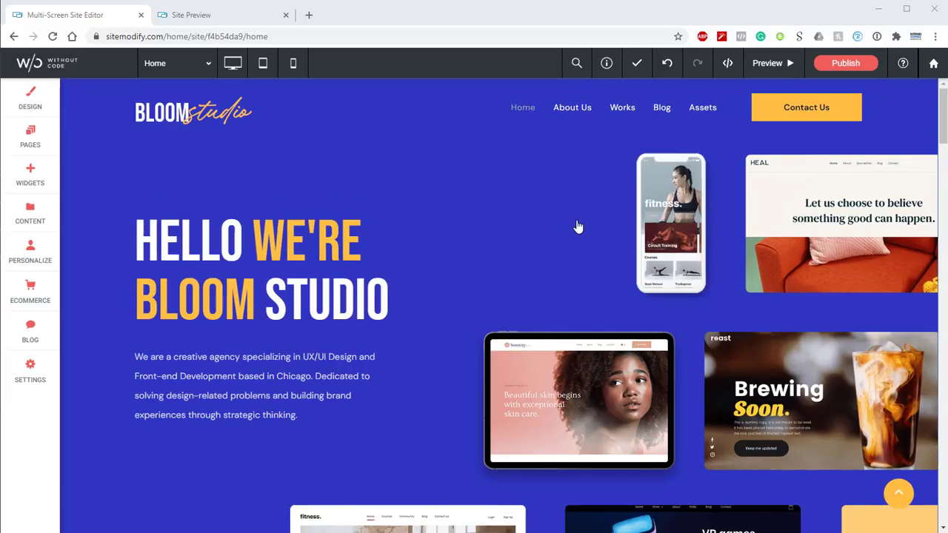
pyautogui.scroll(-8, 579, 226)
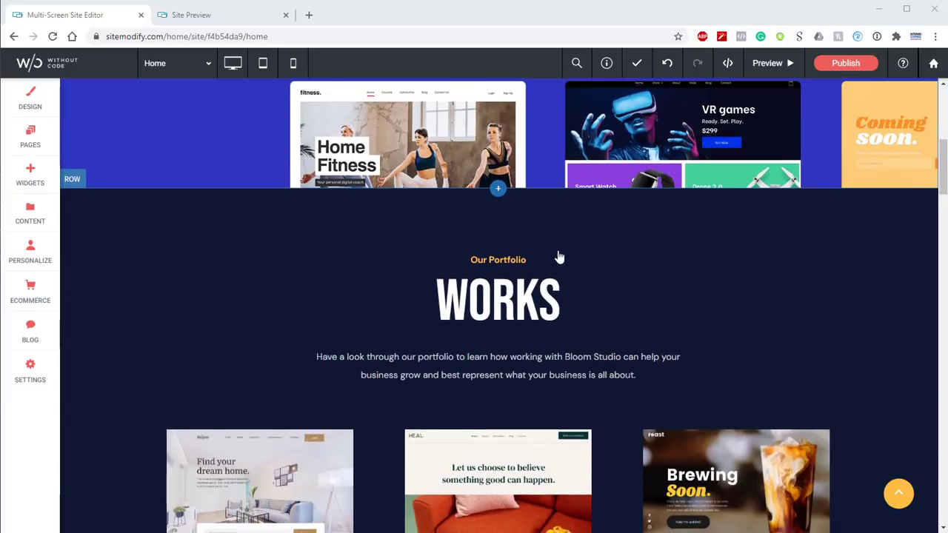
pyautogui.scroll(-3, 565, 240)
pyautogui.scroll(6, 552, 311)
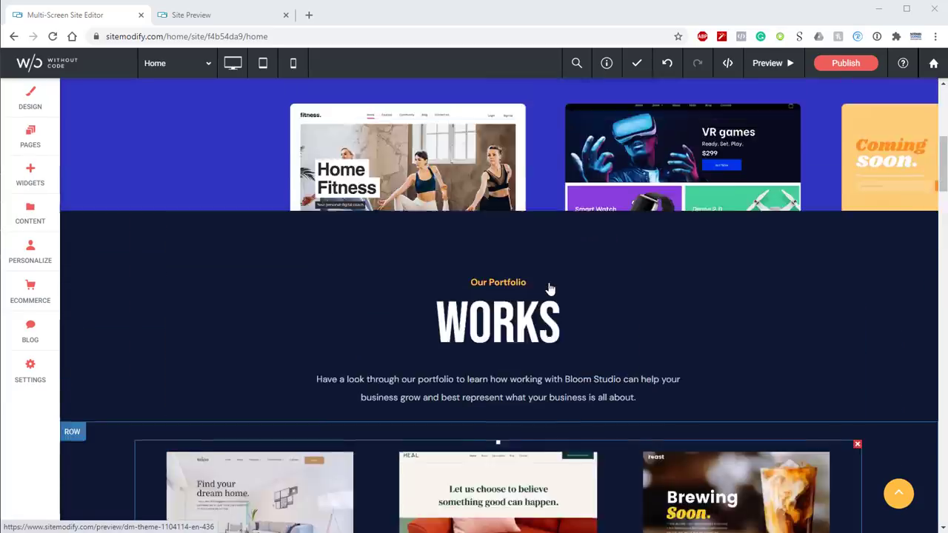
pyautogui.scroll(4, 550, 289)
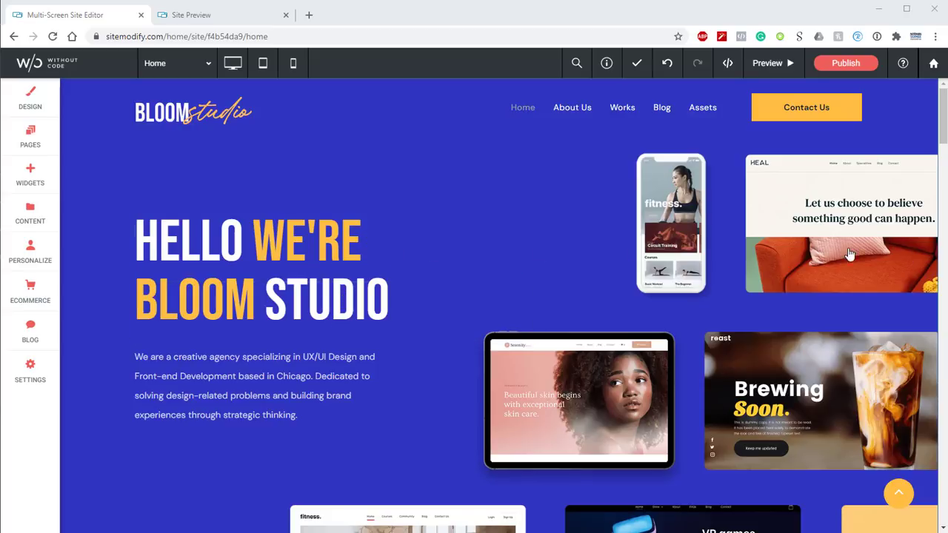
# Apply the Bounce in from Right entrance animation to the "HELLO WE'RE" text block.
pyautogui.rightClick(382, 244)
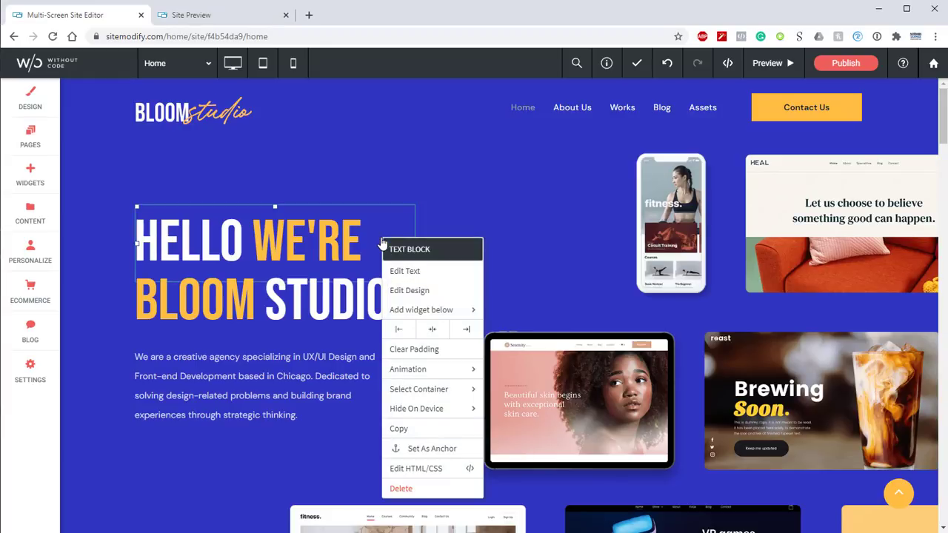
pyautogui.moveTo(442, 369)
pyautogui.moveTo(531, 376)
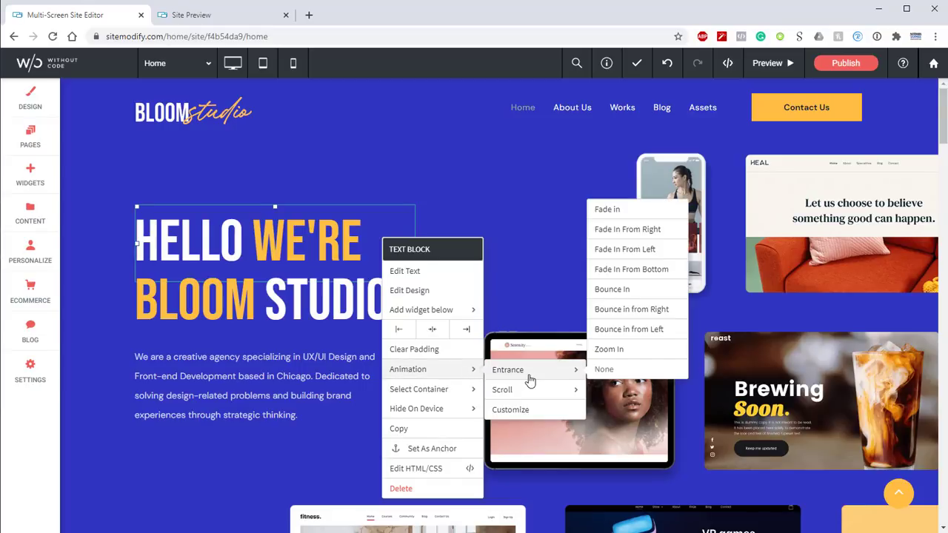
pyautogui.click(648, 316)
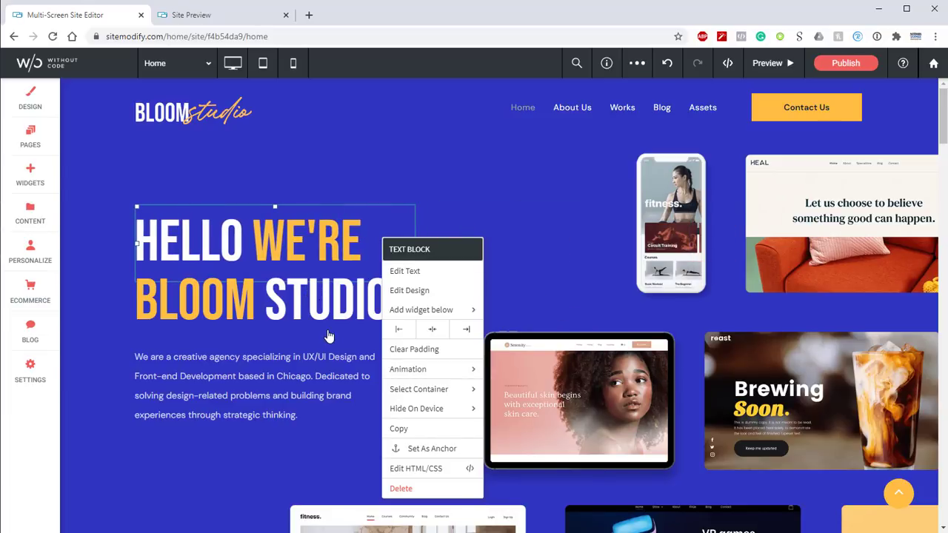
# Apply the Bounce in from Right entrance animation to the "BLOOM STUDIO" text block.
pyautogui.click(361, 312)
pyautogui.rightClick(425, 300)
pyautogui.moveTo(495, 397)
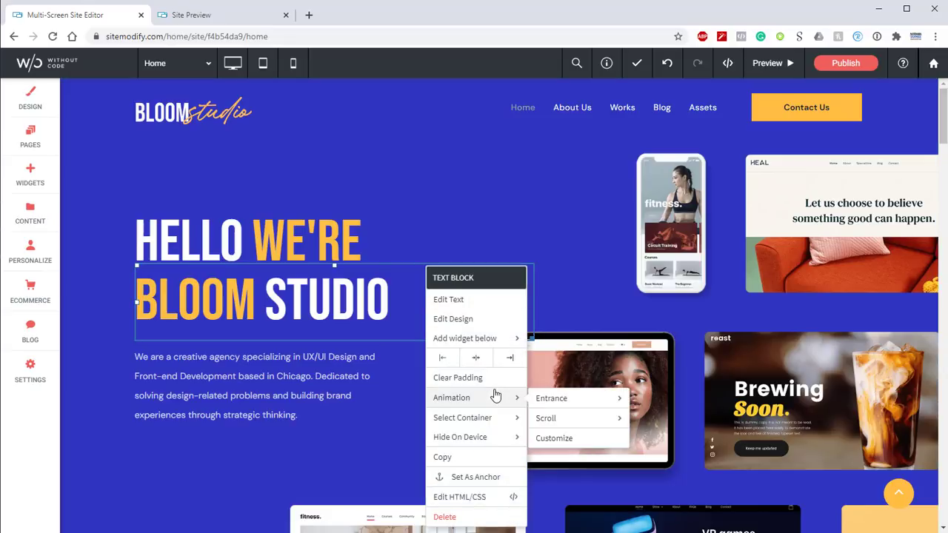
pyautogui.moveTo(590, 405)
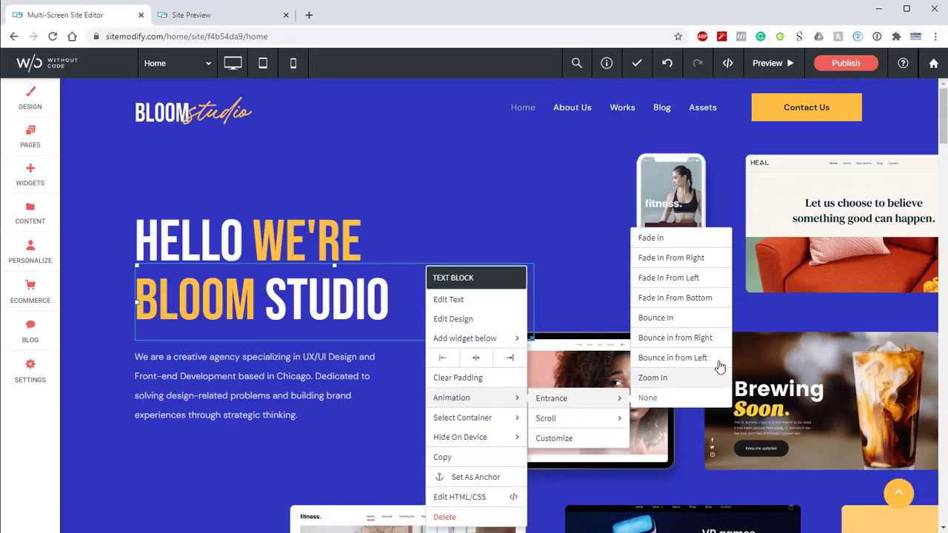
pyautogui.click(675, 338)
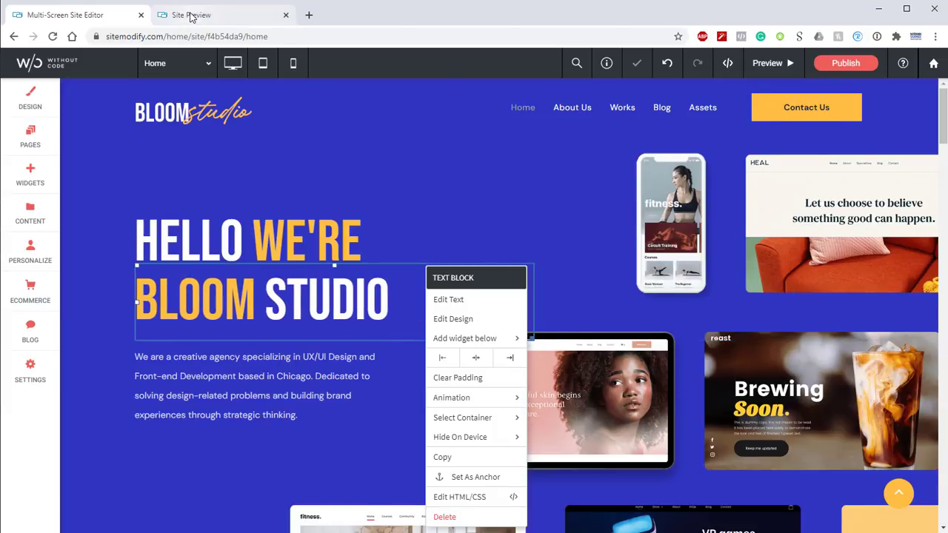
# Reload the site preview to watch both headline animations, and return to the site editor.
pyautogui.click(192, 16)
pyautogui.click(53, 36)
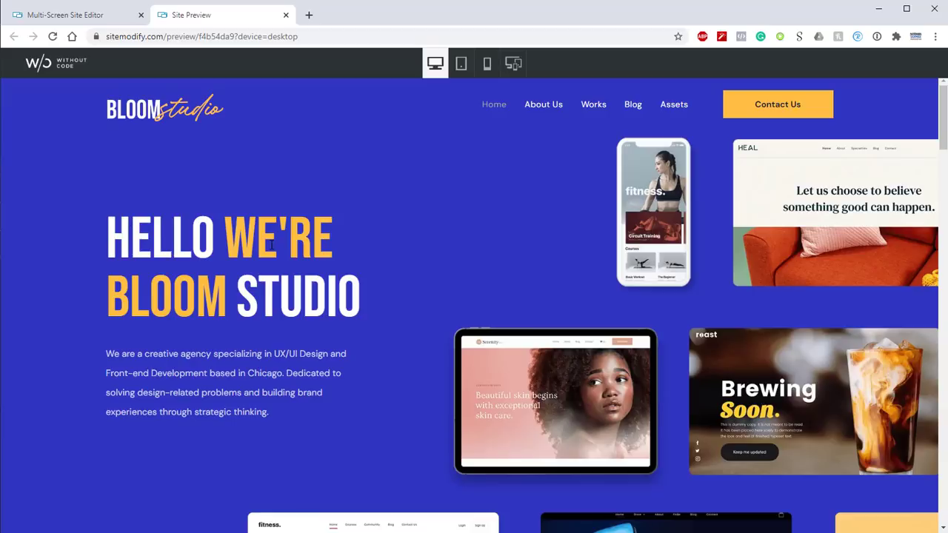
pyautogui.click(99, 16)
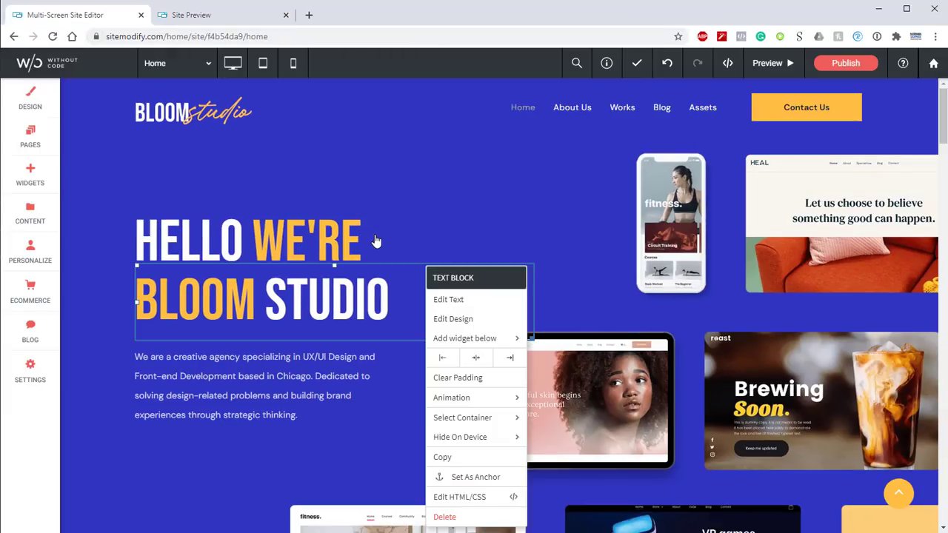
# Open the custom animation settings of the "HELLO WE'RE" text block and select the Entrance trigger with Bounce in from Right.
pyautogui.click(352, 232)
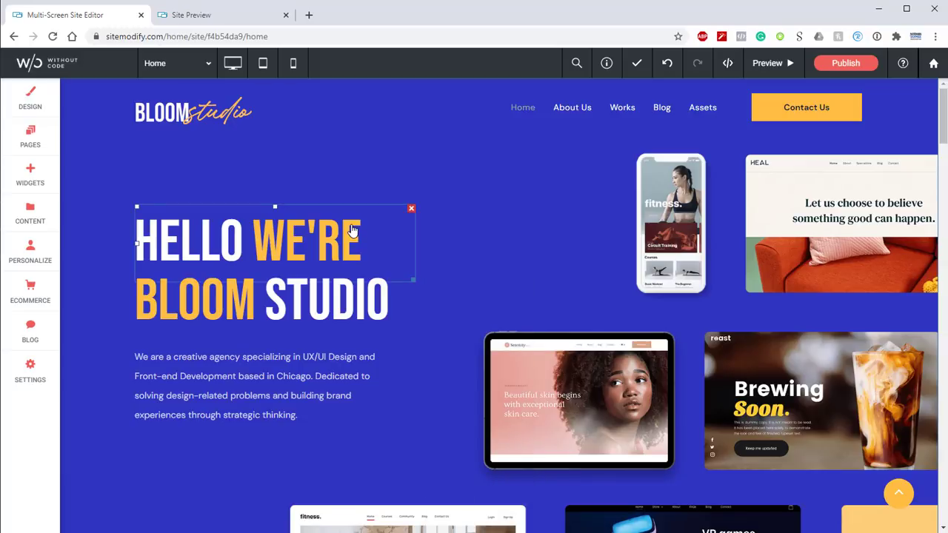
pyautogui.rightClick(352, 232)
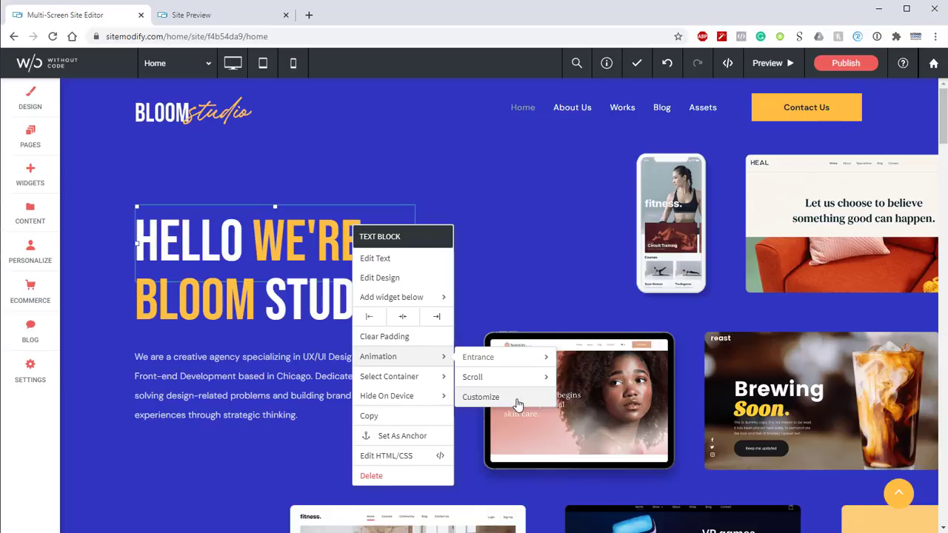
pyautogui.click(519, 404)
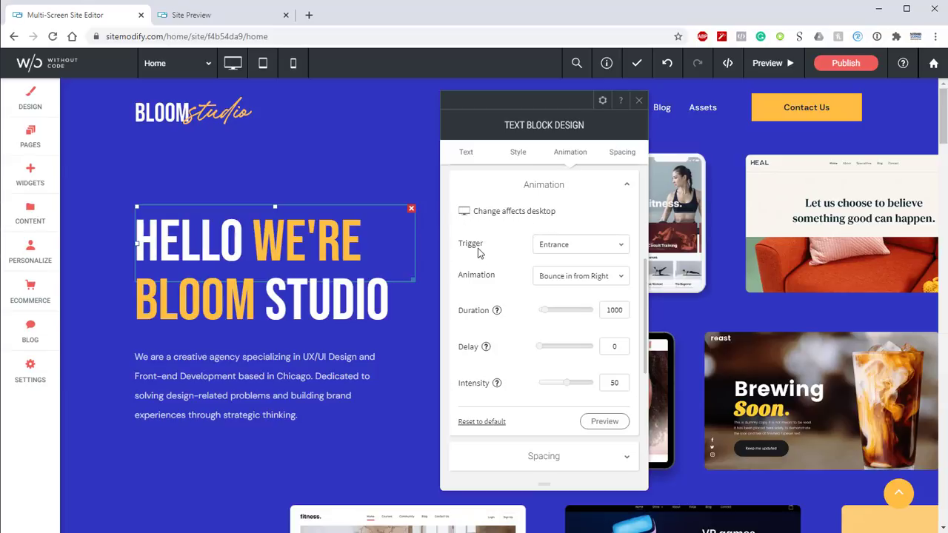
pyautogui.click(561, 247)
pyautogui.click(565, 265)
pyautogui.click(563, 276)
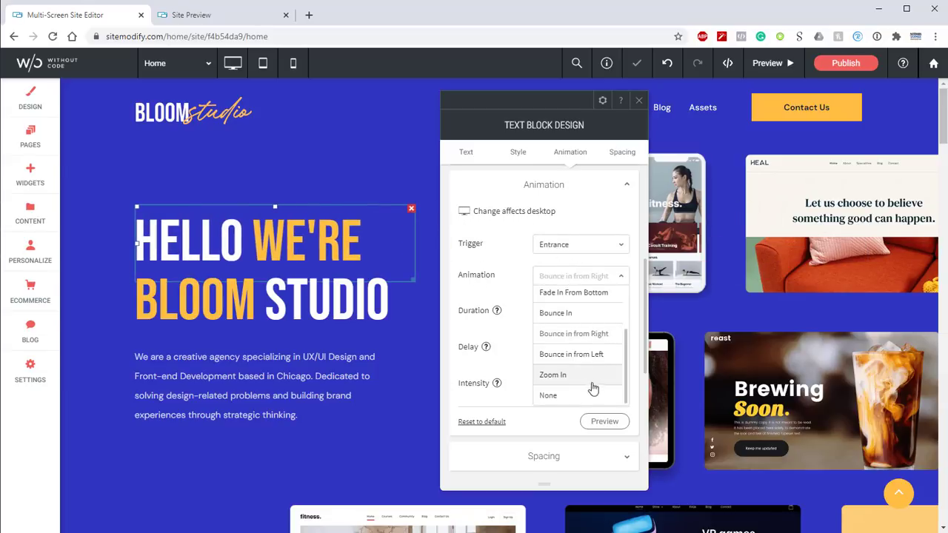
pyautogui.click(601, 335)
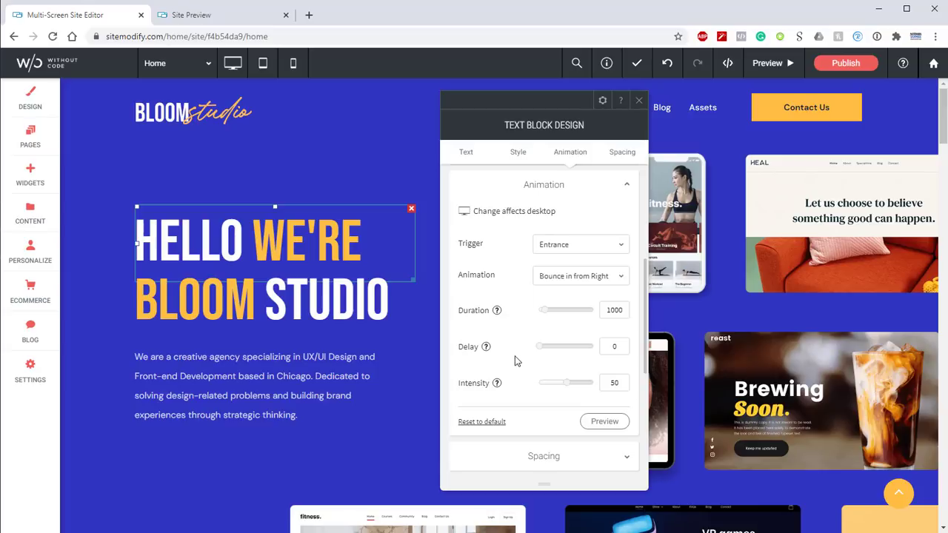
# Set the "HELLO WE'RE" animation's delay to 800 and intensity to 12, and preview it.
pyautogui.moveTo(498, 313)
pyautogui.moveTo(486, 349)
pyautogui.moveTo(613, 346); pyautogui.dragTo(629, 346)
pyautogui.moveTo(620, 383); pyautogui.dragTo(605, 389)
pyautogui.write('12')
pyautogui.click(604, 422)
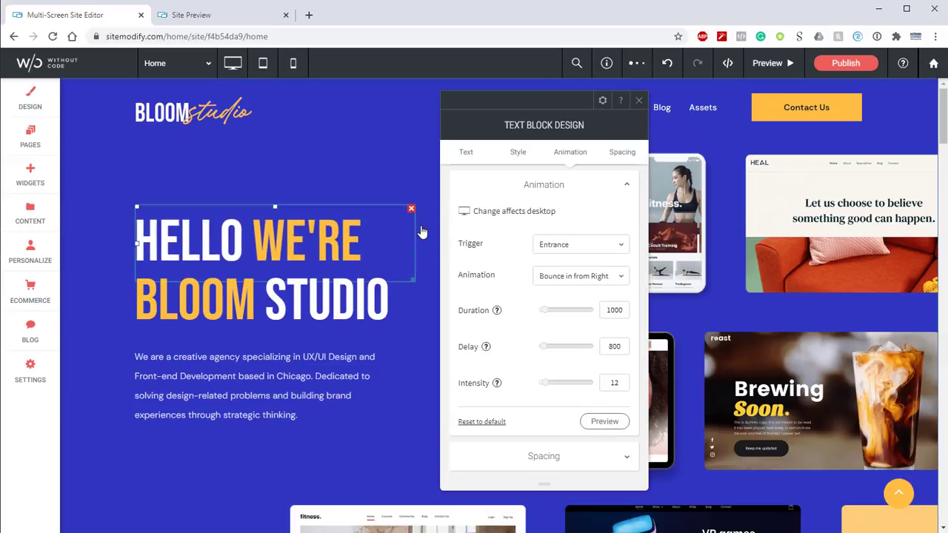
# Reload the site preview to check the adjusted "HELLO WE'RE" animation, then return to the editor and close the text block's settings.
pyautogui.click(229, 16)
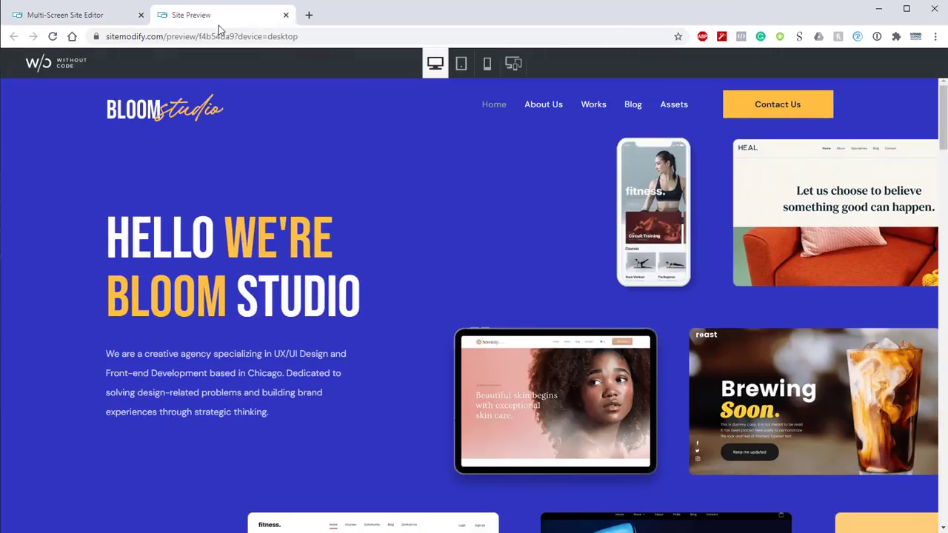
pyautogui.click(52, 37)
pyautogui.click(115, 16)
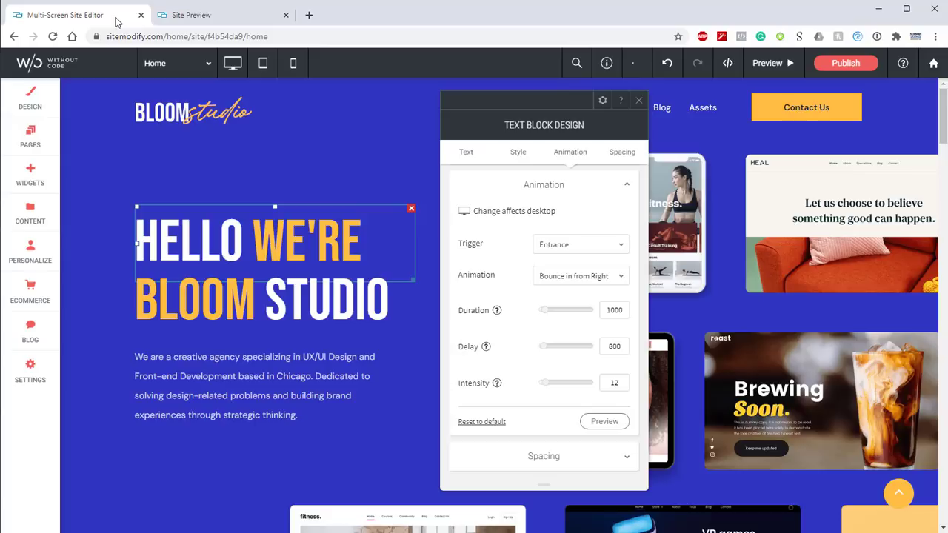
pyautogui.click(639, 101)
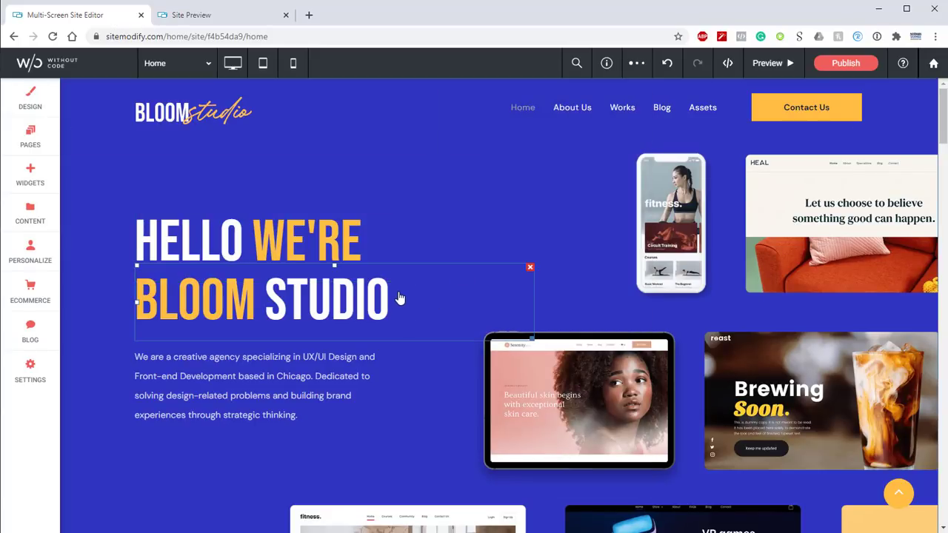
# Customize the "BLOOM STUDIO" text block's entrance animation with a delay of 900 and an intensity of 12.
pyautogui.rightClick(399, 298)
pyautogui.moveTo(445, 397)
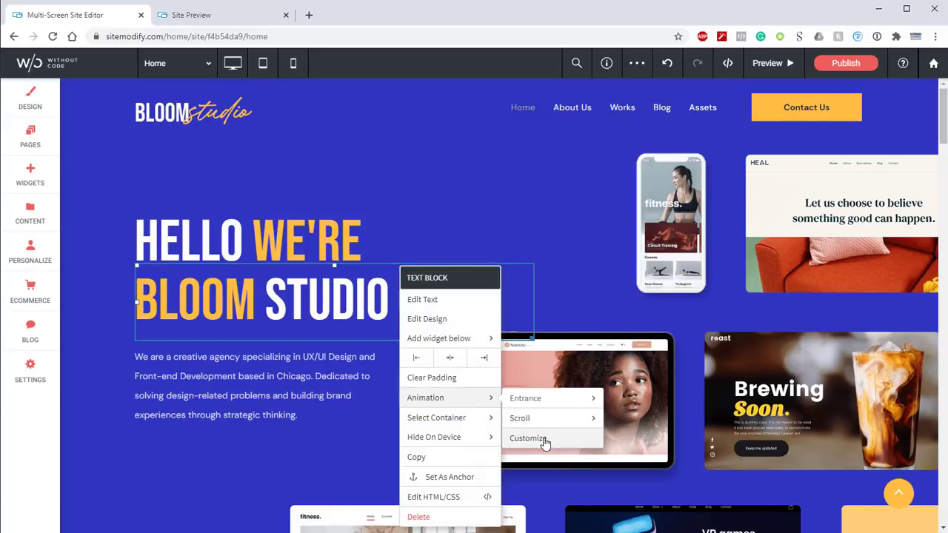
pyautogui.click(528, 439)
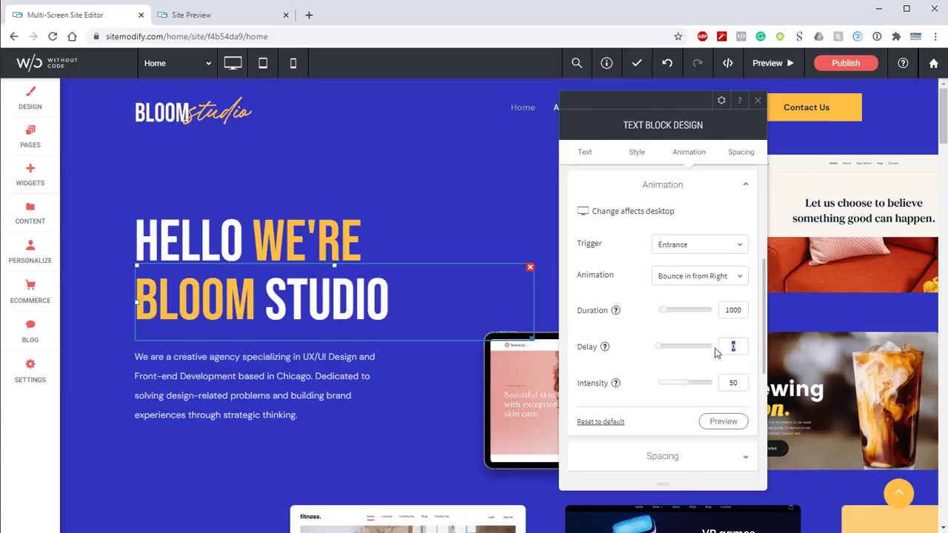
pyautogui.doubleClick(734, 346)
pyautogui.write('900')
pyautogui.doubleClick(735, 382)
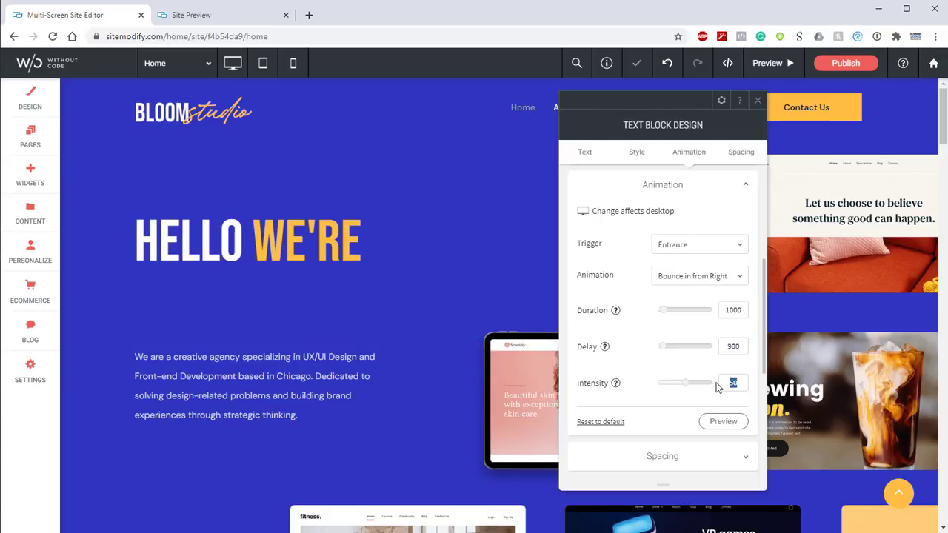
pyautogui.write('12')
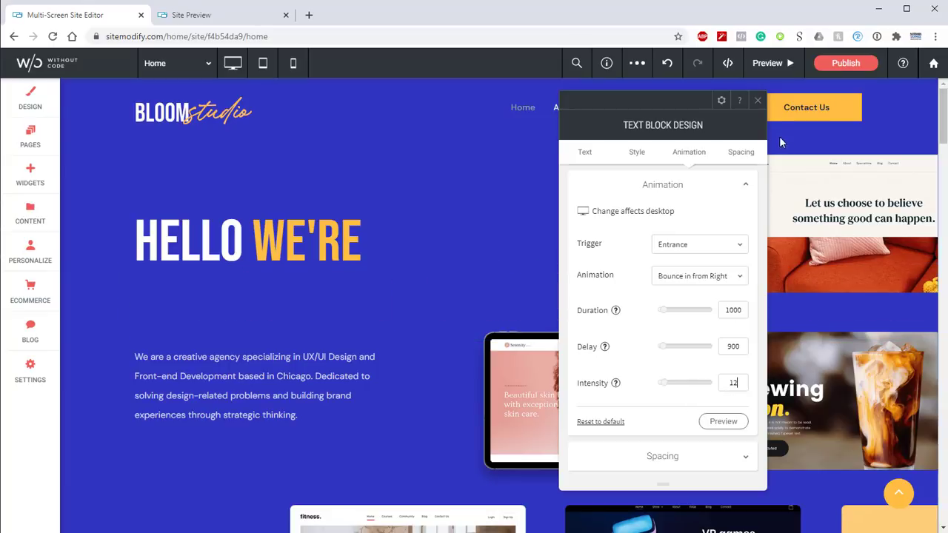
pyautogui.click(758, 101)
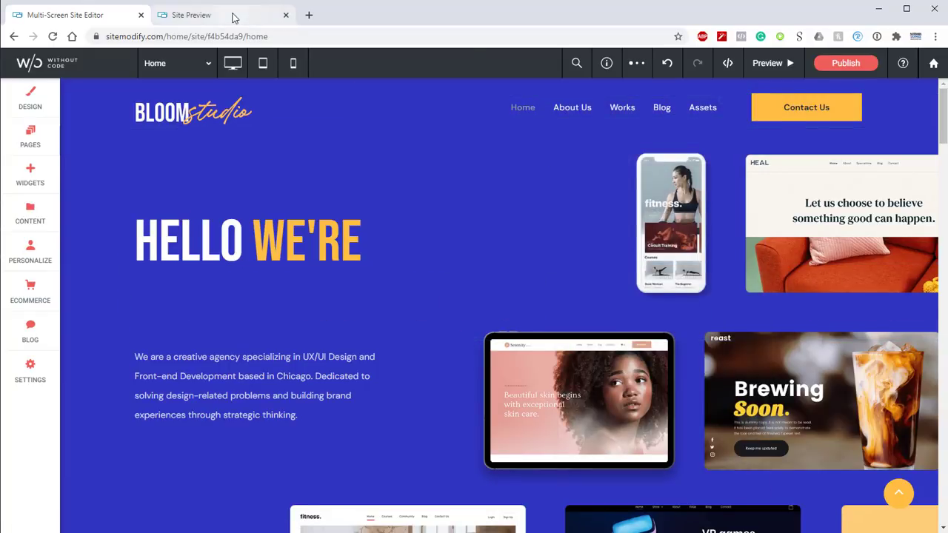
# Reload the site preview twice to compare the timing of the two headline lines, and return to the editor.
pyautogui.click(232, 17)
pyautogui.click(50, 41)
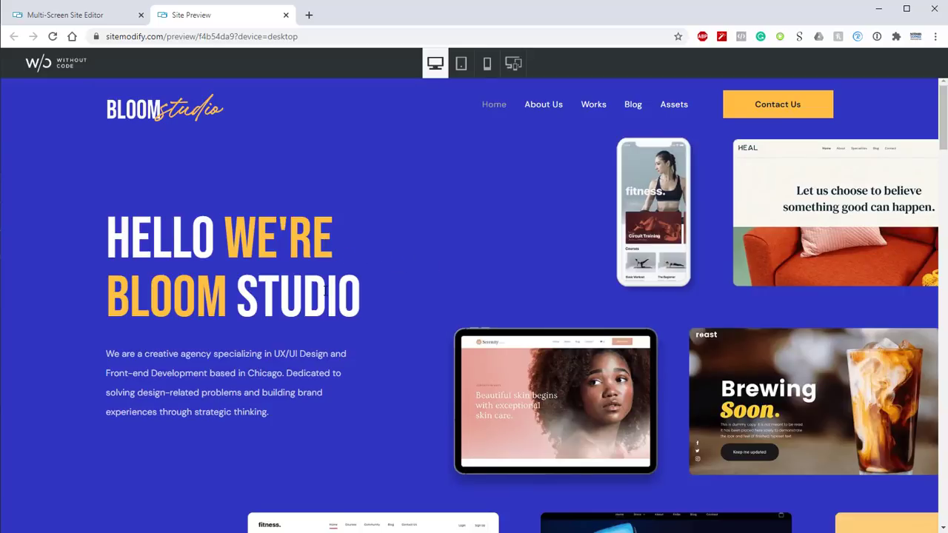
pyautogui.click(52, 36)
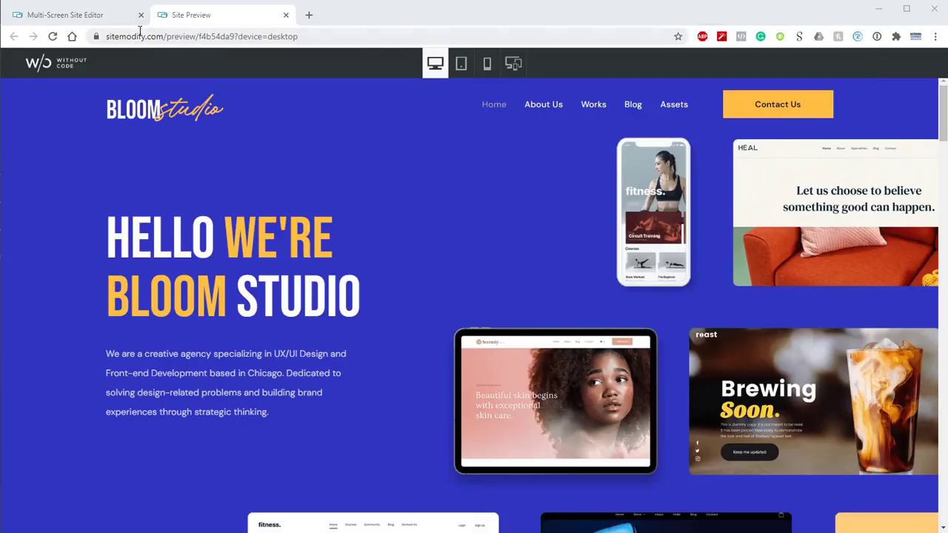
pyautogui.click(112, 15)
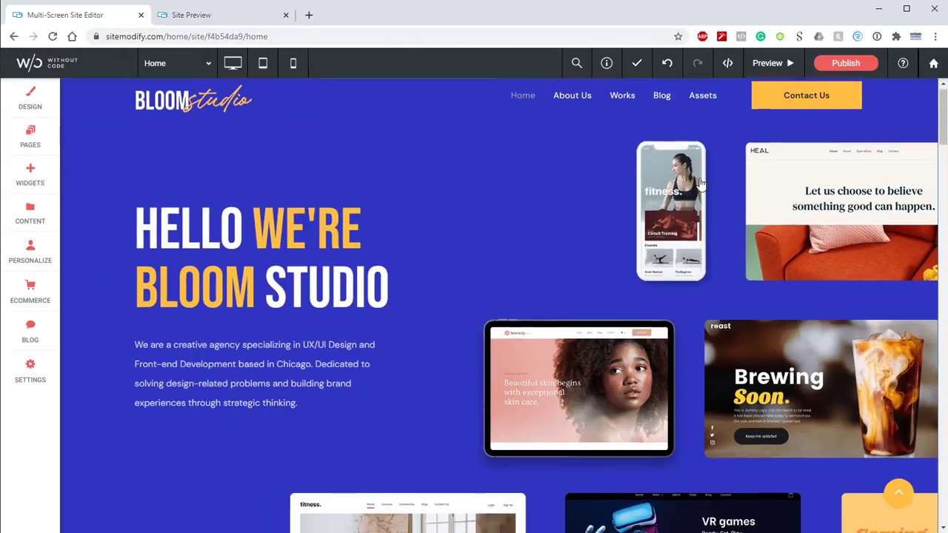
# Customize the animation of the column holding the Works heading, with the Scroll trigger and Bounce in from Right.
pyautogui.scroll(-7, 689, 193)
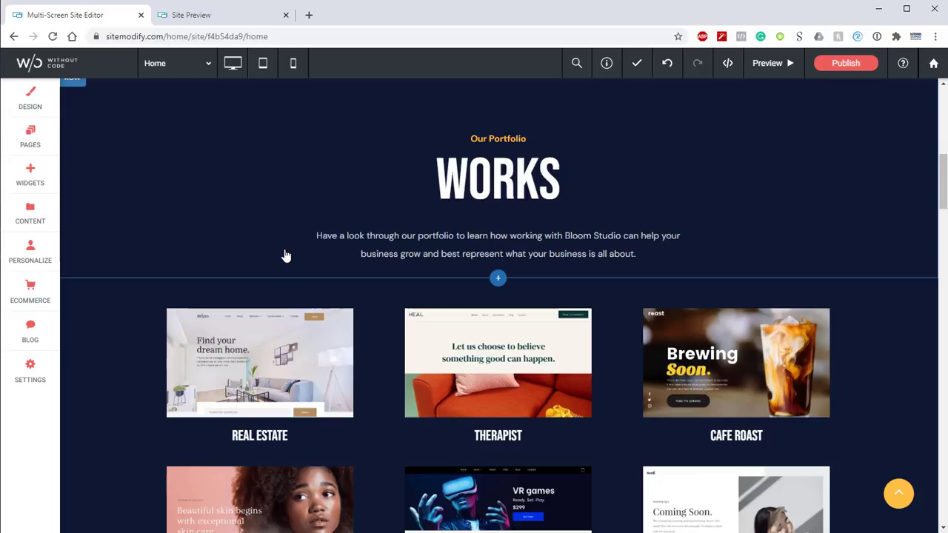
pyautogui.rightClick(195, 252)
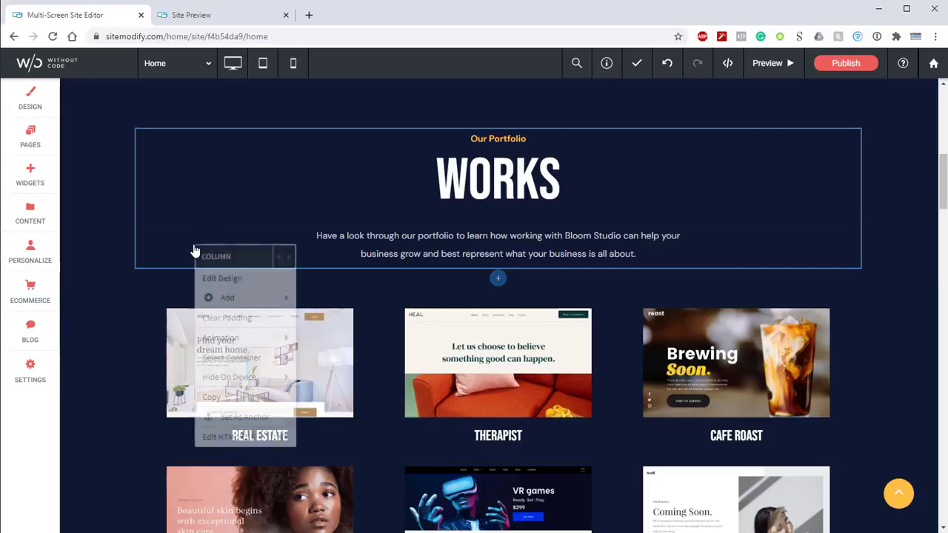
pyautogui.moveTo(233, 339)
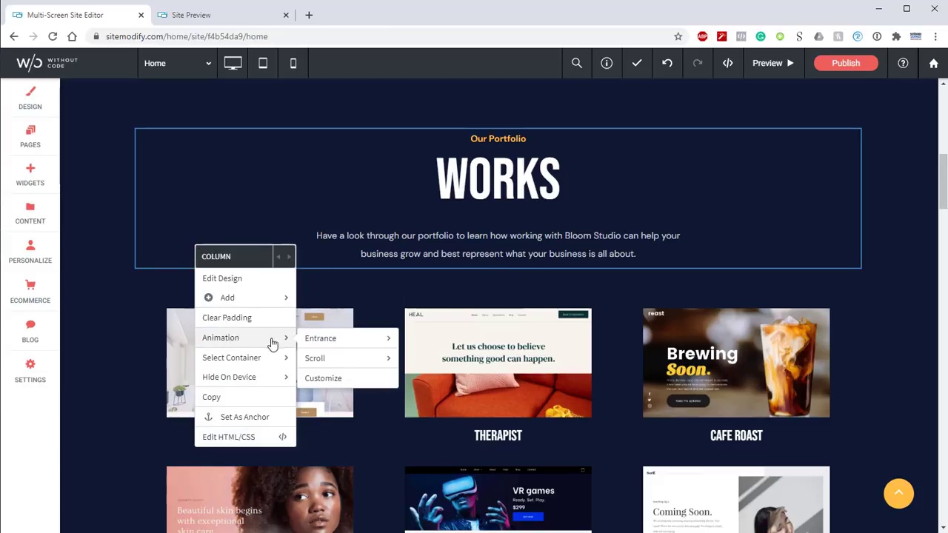
pyautogui.click(323, 378)
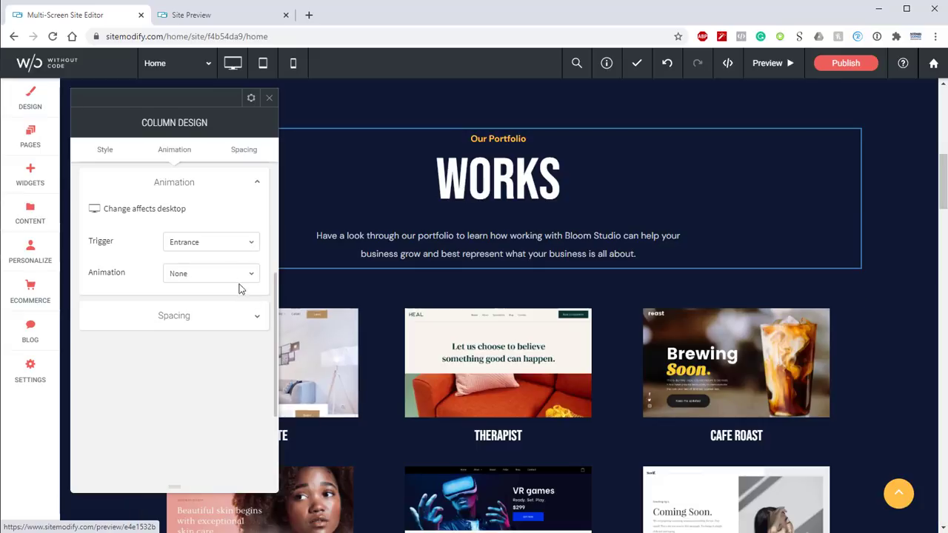
pyautogui.click(195, 247)
pyautogui.click(180, 282)
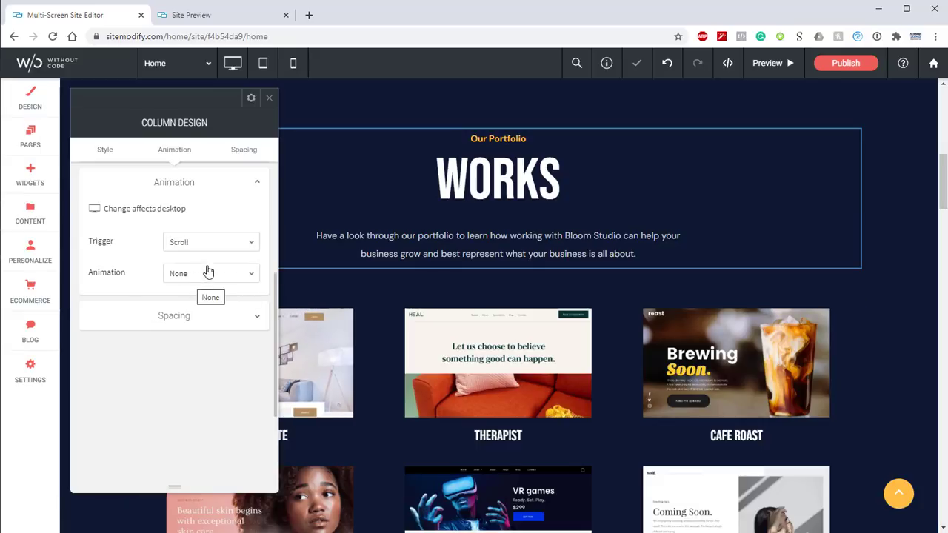
pyautogui.scroll(1, 182, 280)
pyautogui.scroll(-1, 202, 311)
pyautogui.click(208, 274)
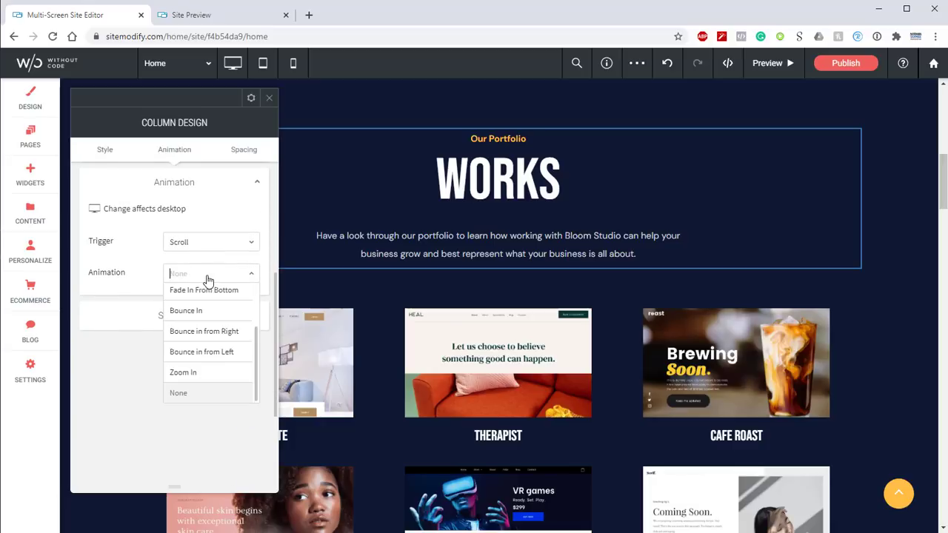
pyautogui.click(209, 333)
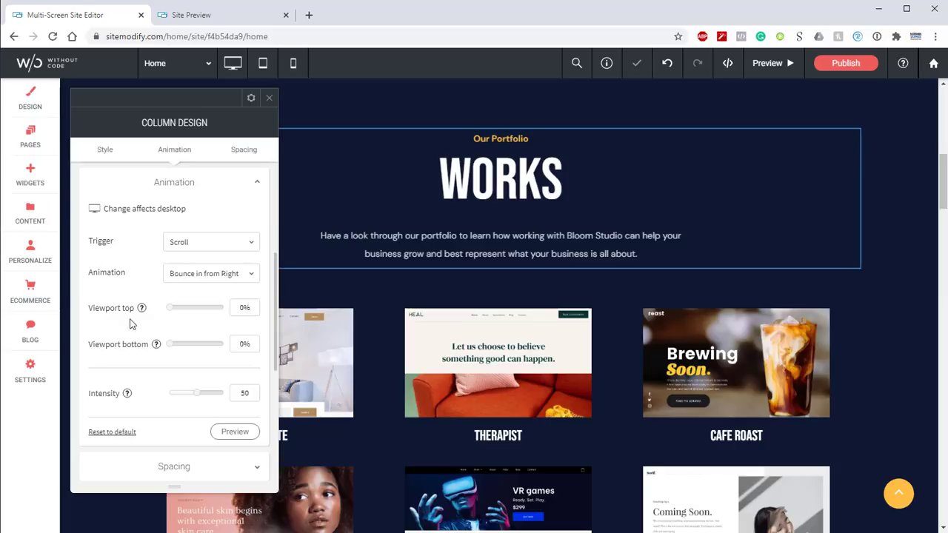
# Read the help for the scroll animation options, set the Works heading column's animation intensity to 10, and close its settings.
pyautogui.moveTo(143, 312)
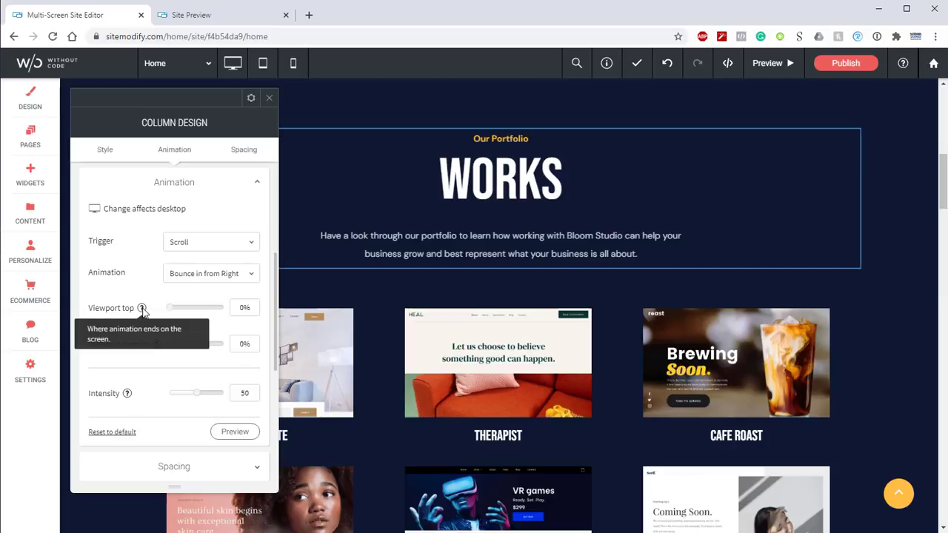
pyautogui.moveTo(155, 346)
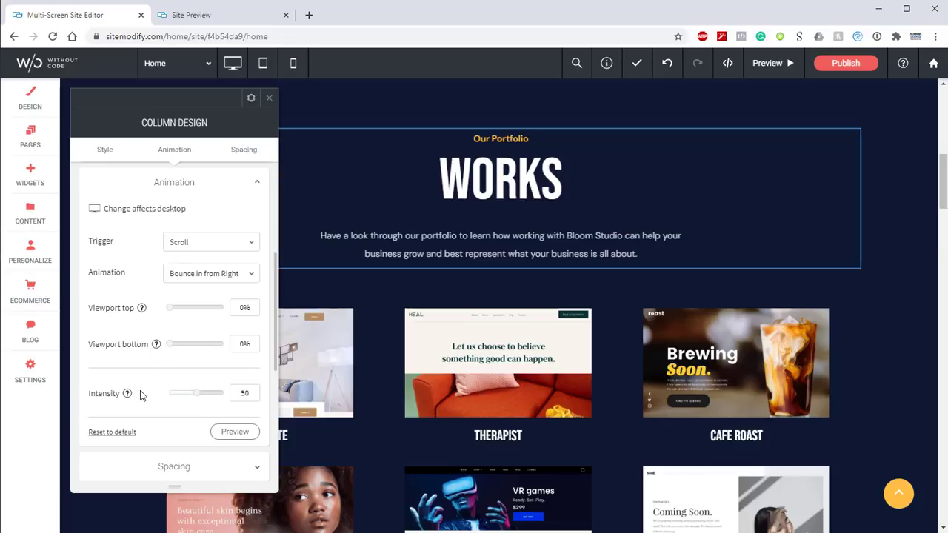
pyautogui.moveTo(126, 397)
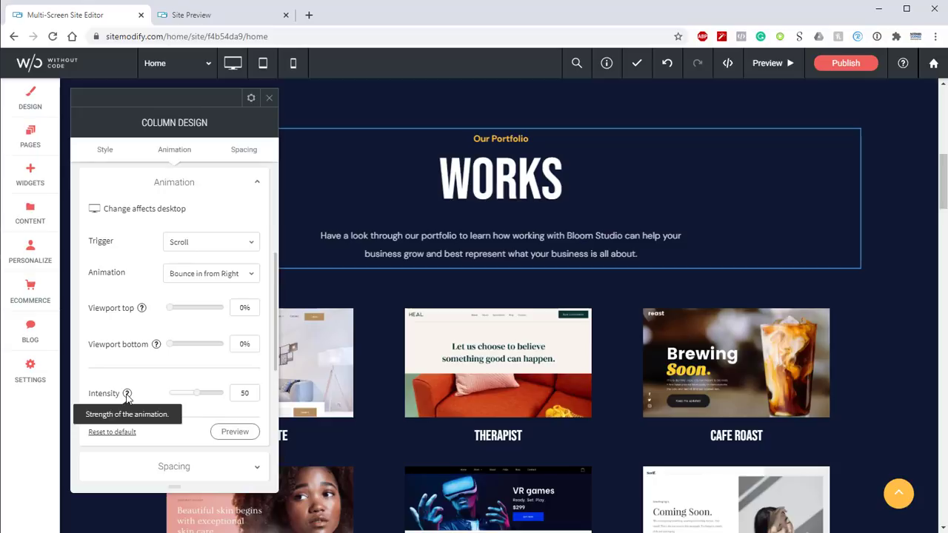
pyautogui.moveTo(257, 393); pyautogui.dragTo(226, 400)
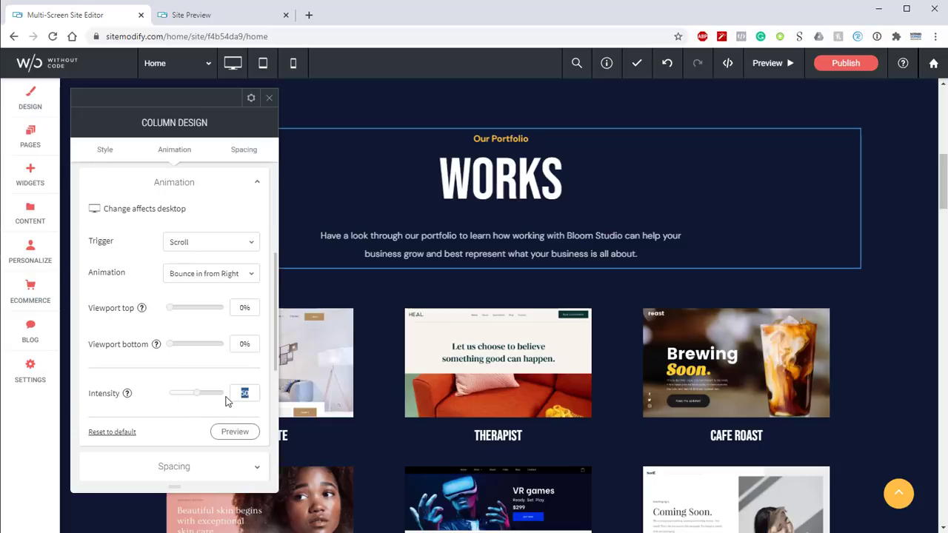
pyautogui.write('10')
pyautogui.click(269, 98)
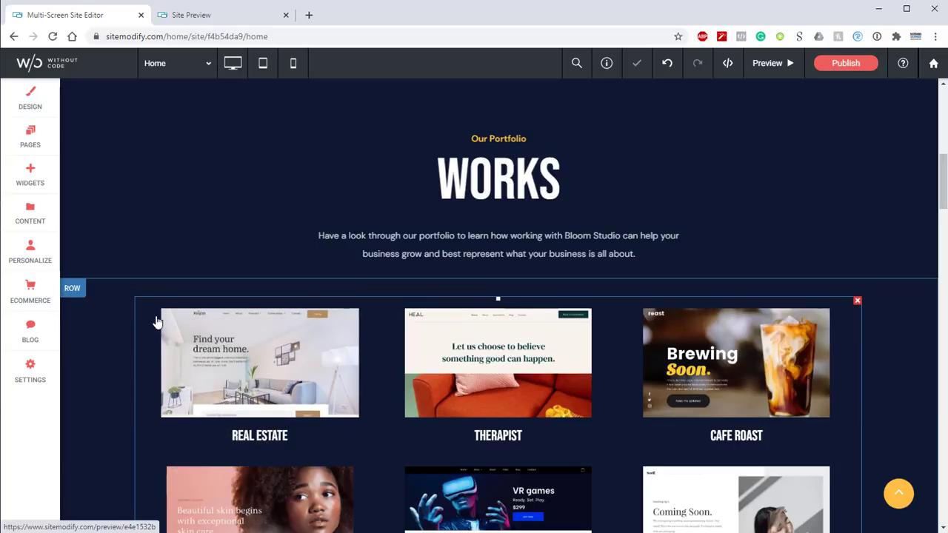
# Customize the photo gallery's animation below the Works heading with the Scroll trigger and Bounce in from Left.
pyautogui.rightClick(157, 322)
pyautogui.moveTo(184, 380)
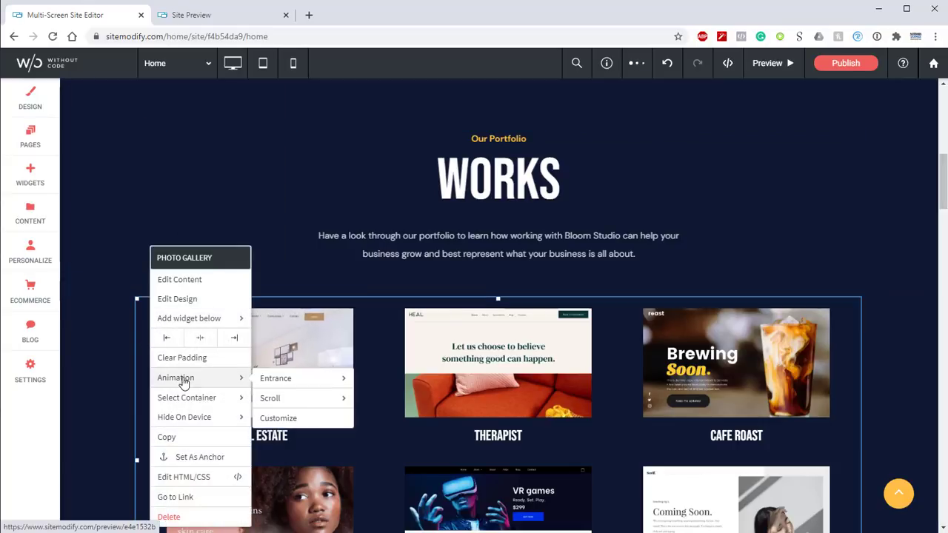
pyautogui.click(289, 418)
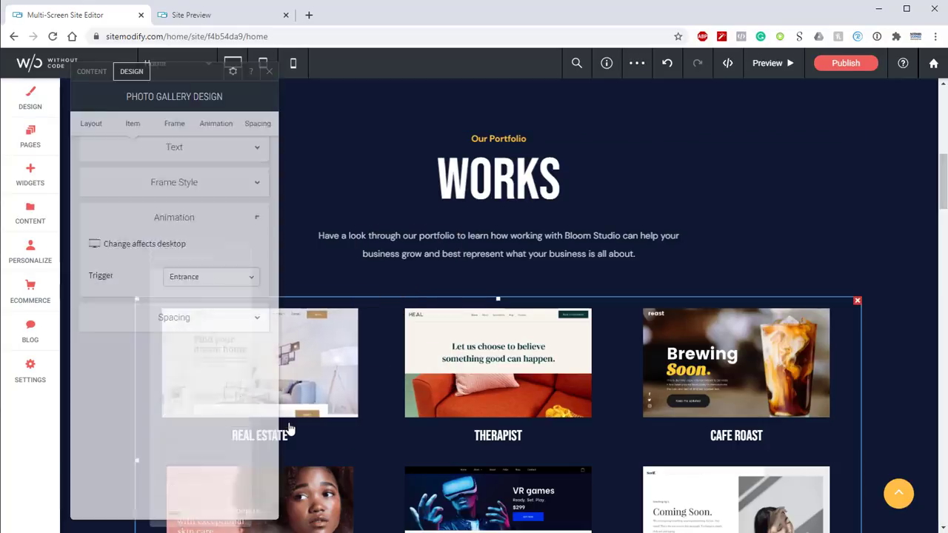
pyautogui.click(202, 217)
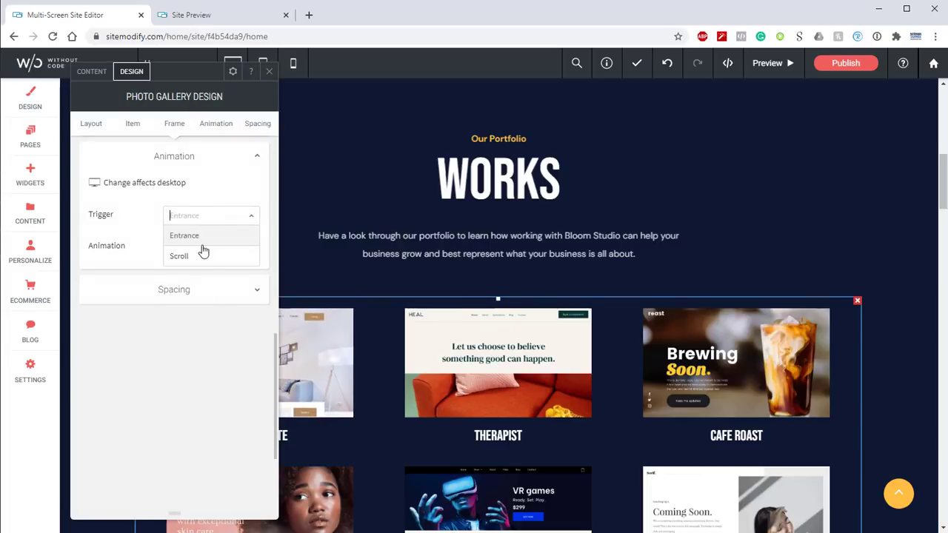
pyautogui.click(203, 253)
pyautogui.click(197, 247)
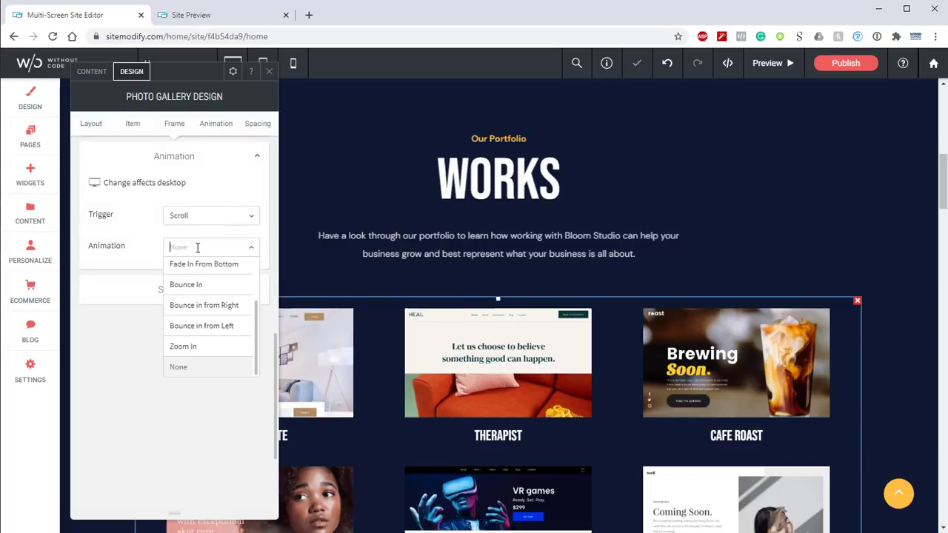
pyautogui.click(201, 325)
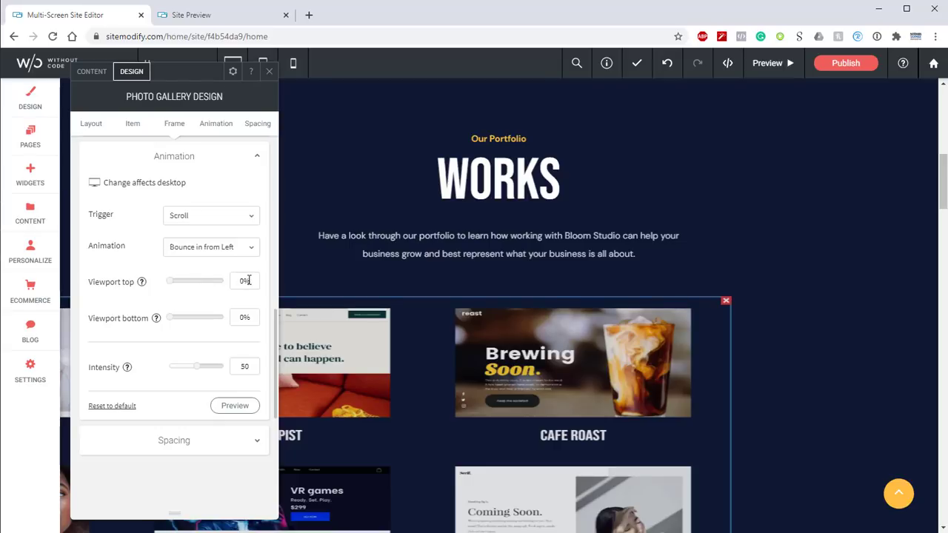
# Set the gallery animation's viewport top to 60% and its intensity to 12, and close the gallery settings.
pyautogui.moveTo(169, 287); pyautogui.dragTo(193, 286)
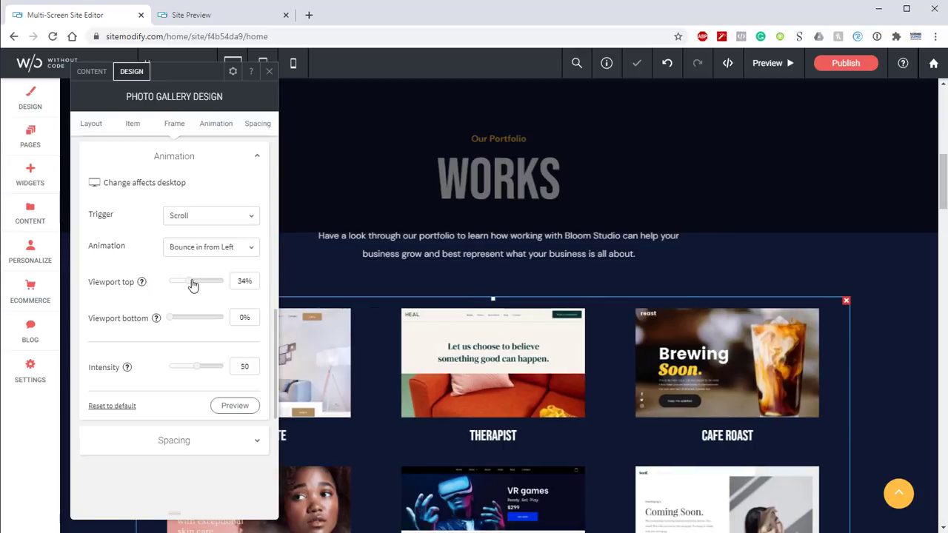
pyautogui.doubleClick(250, 281)
pyautogui.write('60%')
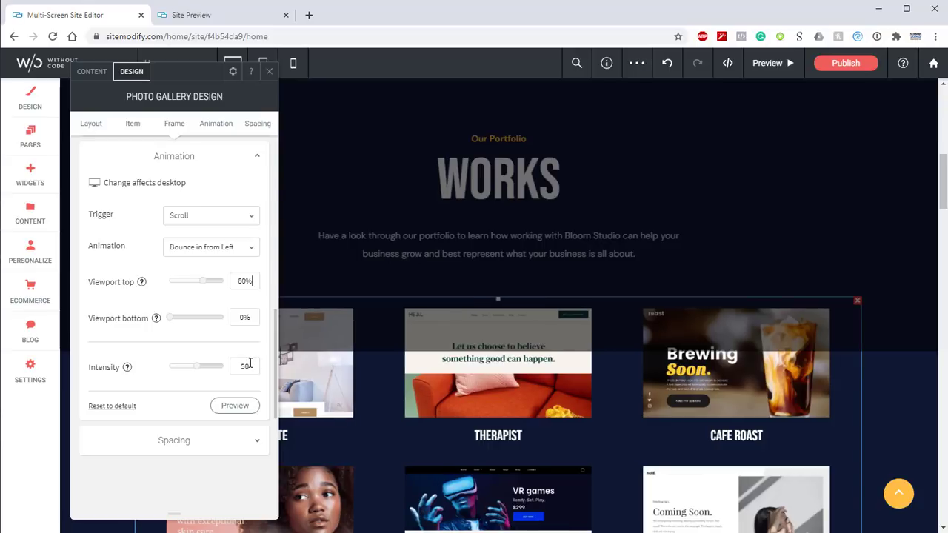
pyautogui.doubleClick(250, 363)
pyautogui.write('12')
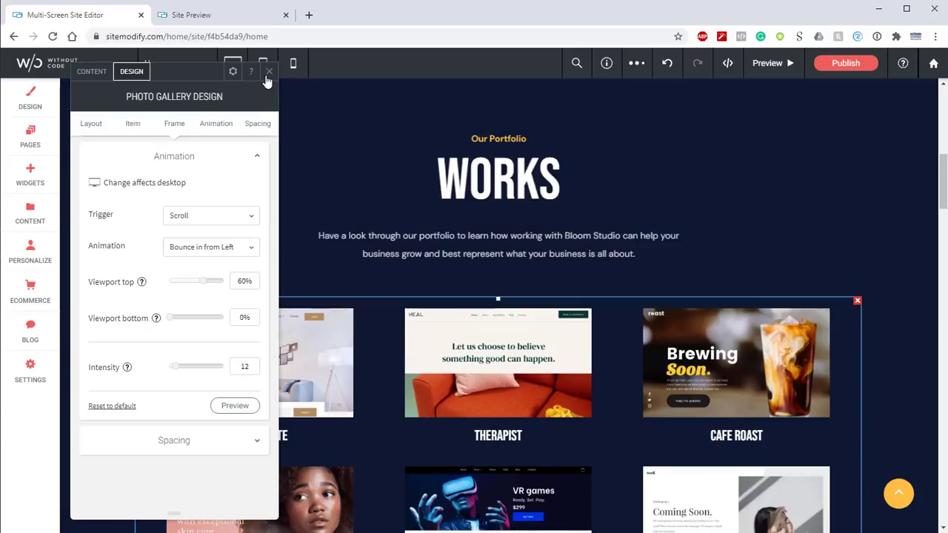
pyautogui.click(269, 71)
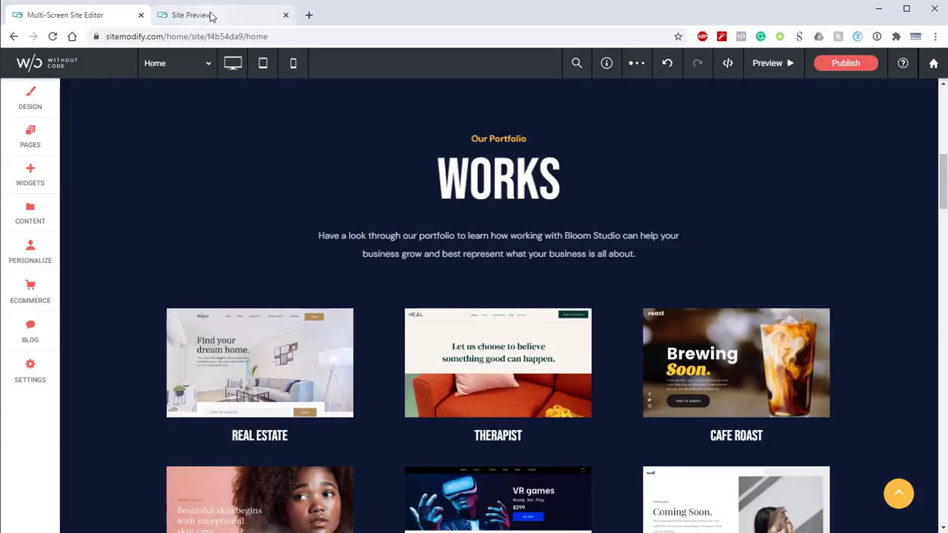
# Reload the site preview and scroll back and forth through the Works section to check the heading and gallery scroll animations.
pyautogui.click(210, 16)
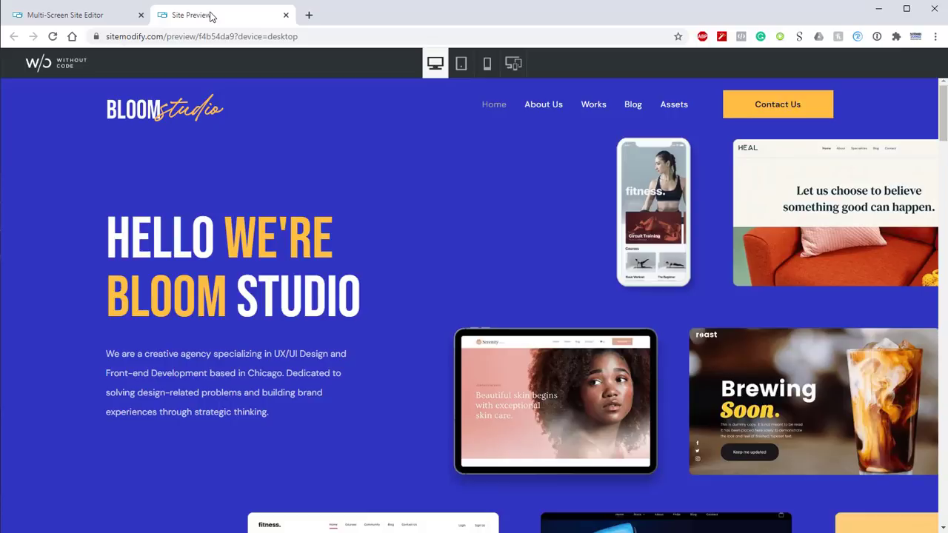
pyautogui.click(52, 38)
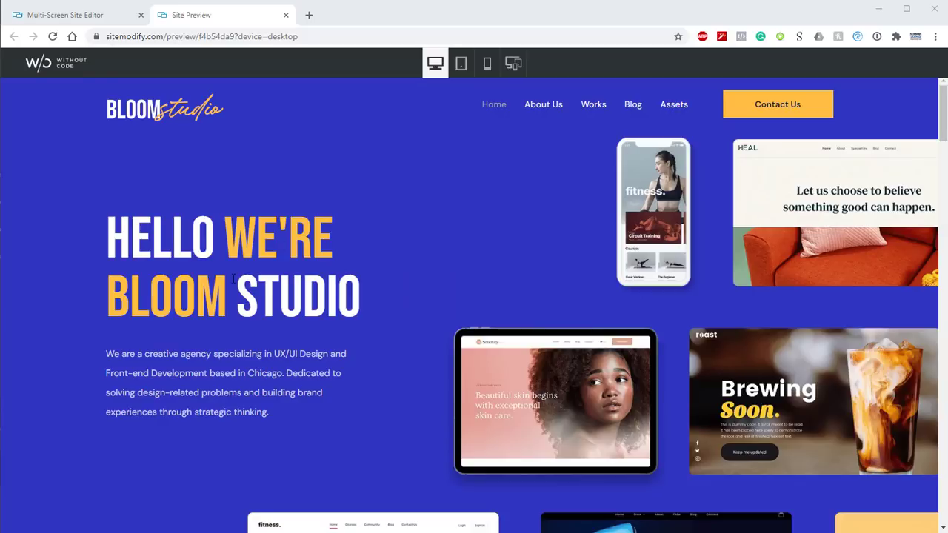
pyautogui.scroll(-5, 602, 235)
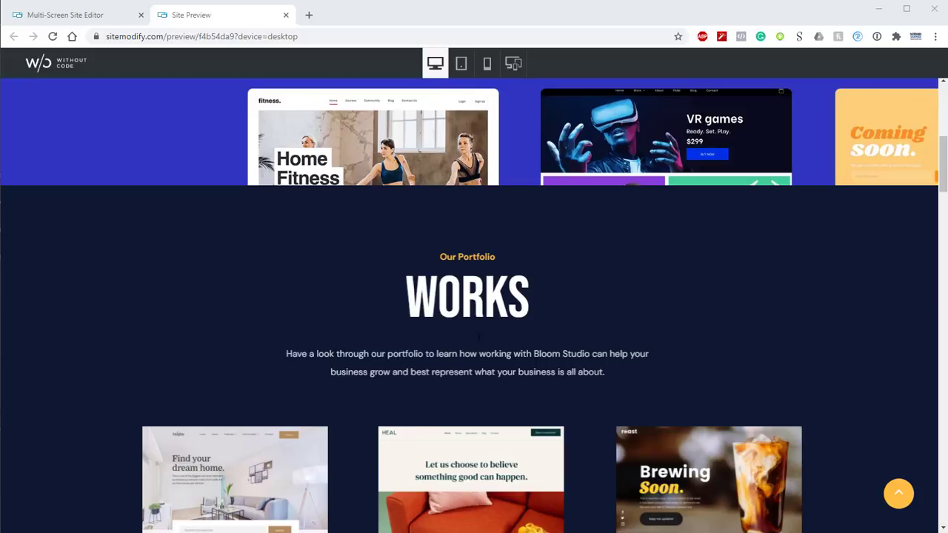
pyautogui.scroll(-2, 358, 320)
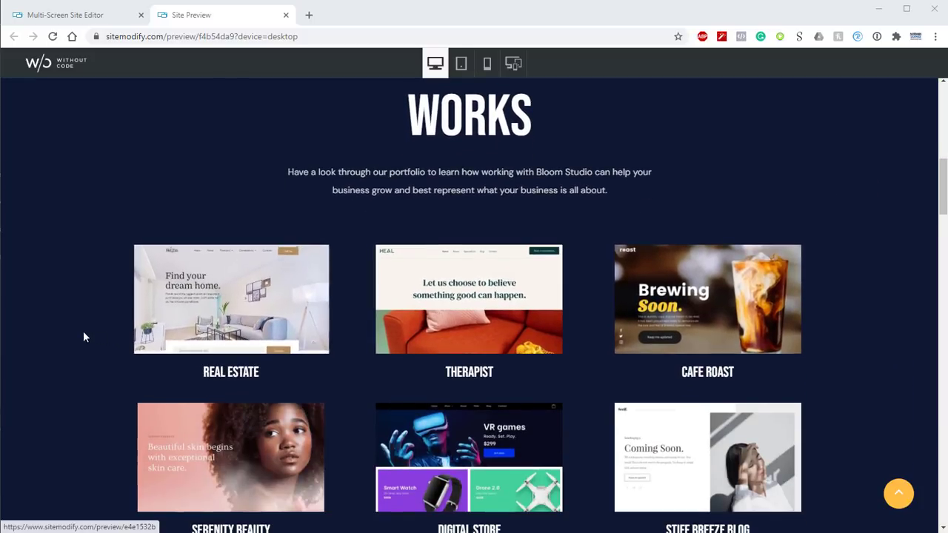
pyautogui.scroll(5, 333, 307)
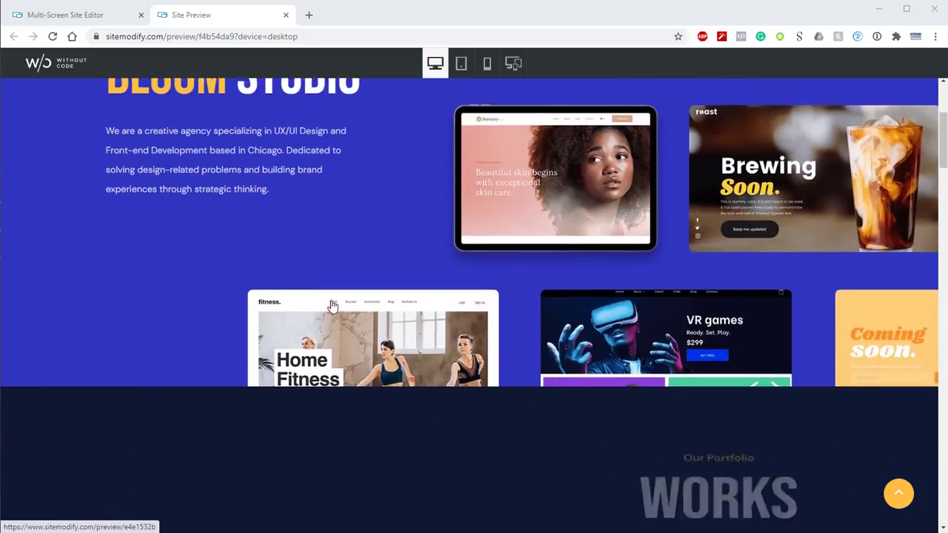
pyautogui.scroll(-3, 334, 307)
pyautogui.scroll(2, 334, 307)
pyautogui.scroll(-1, 335, 319)
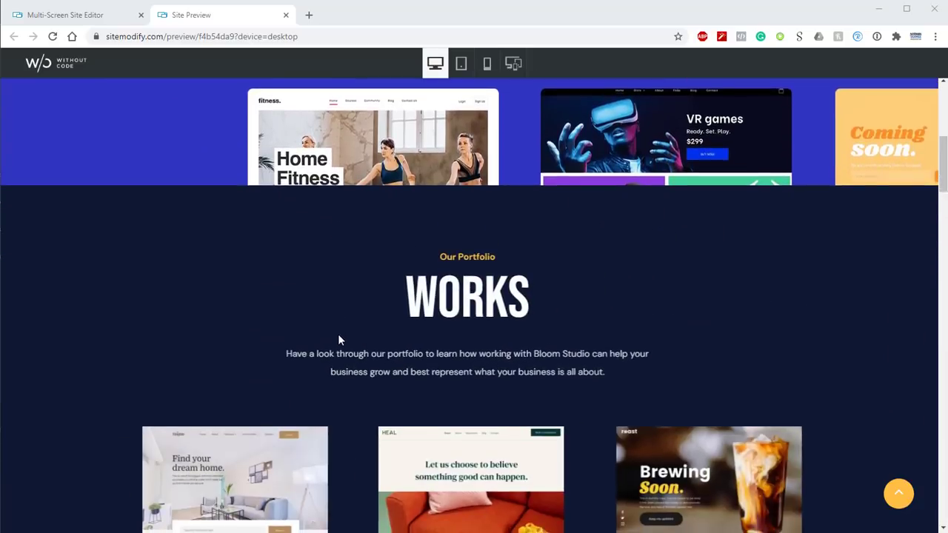
pyautogui.scroll(-1, 339, 340)
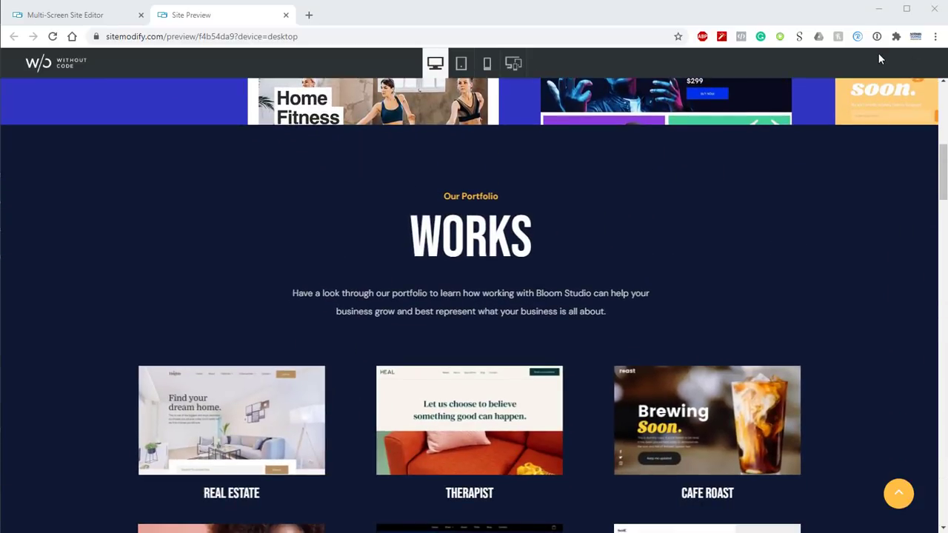